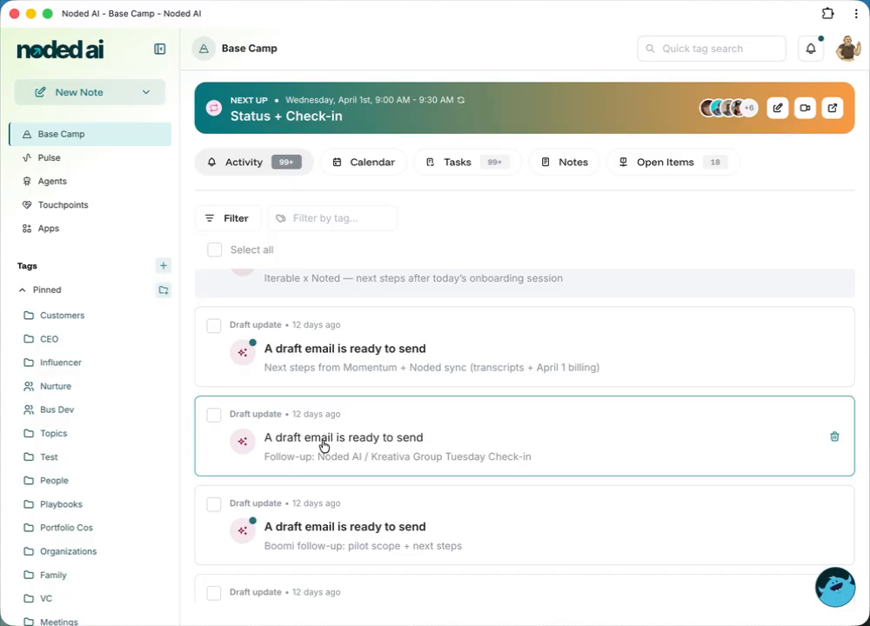
Open the draft update for the Noded AI / Kreativa Group Tuesday Check-in, read its summary and follow-up email, and close the conversation
left_click(324, 446)
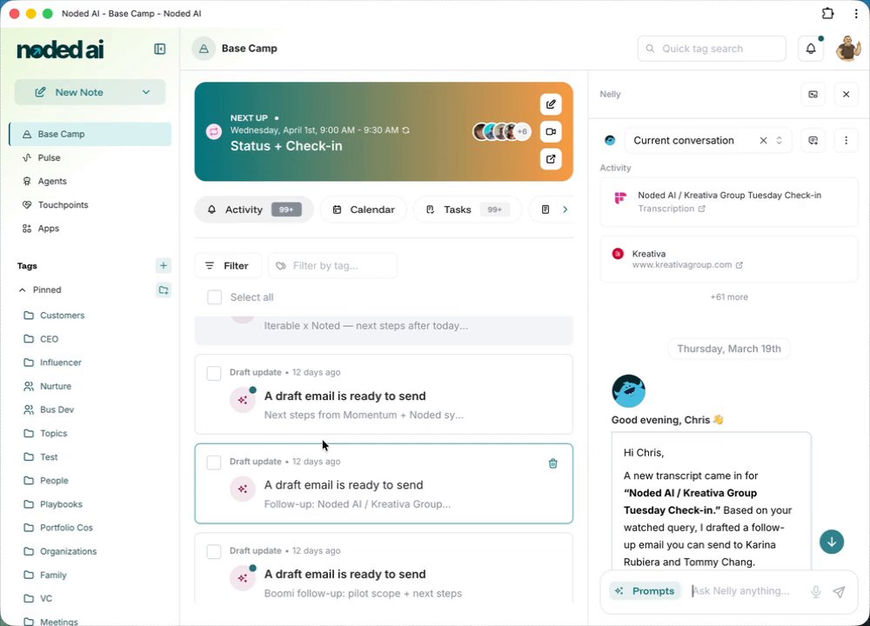
scroll(731, 490, "down", 3)
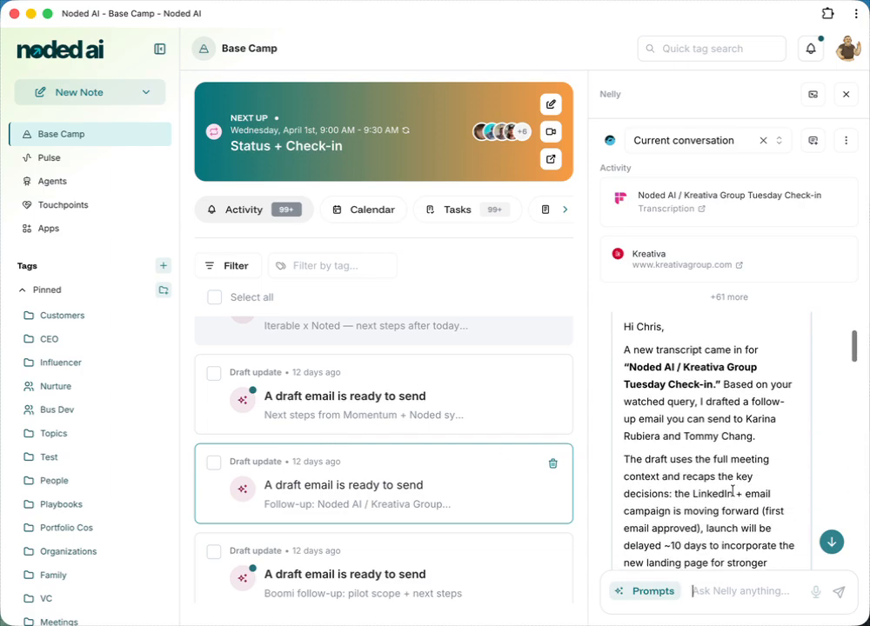
scroll(732, 489, "down", 1)
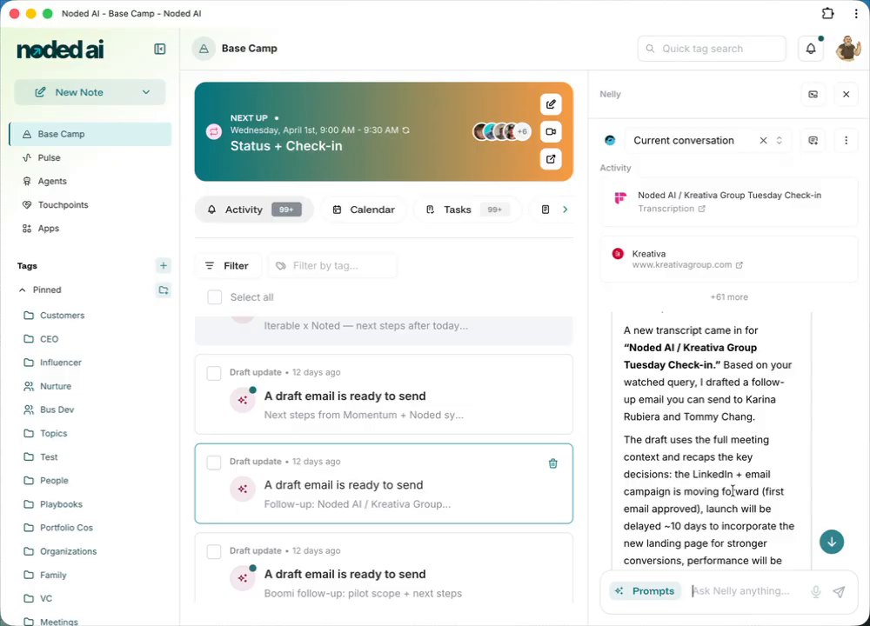
scroll(731, 490, "down", 4)
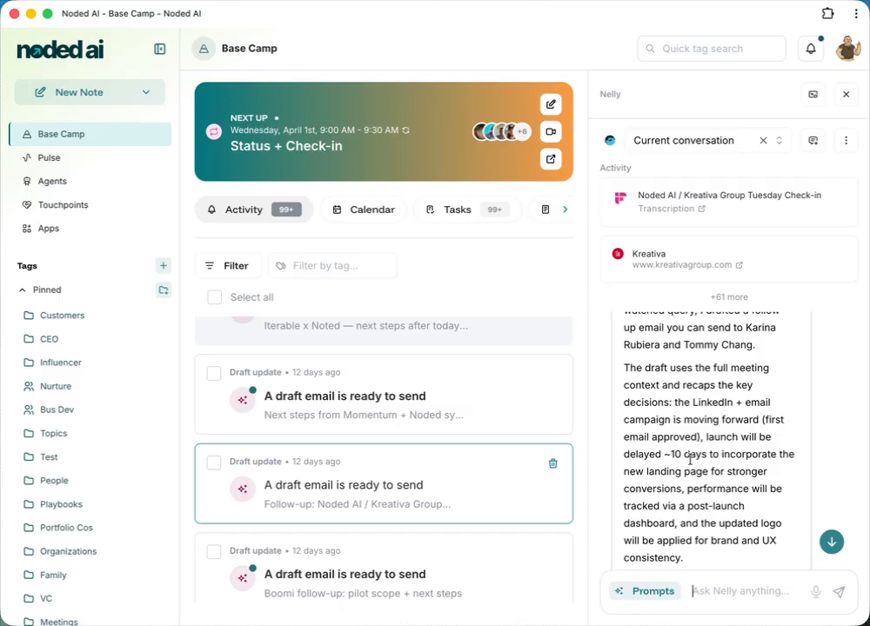
scroll(690, 457, "down", 7)
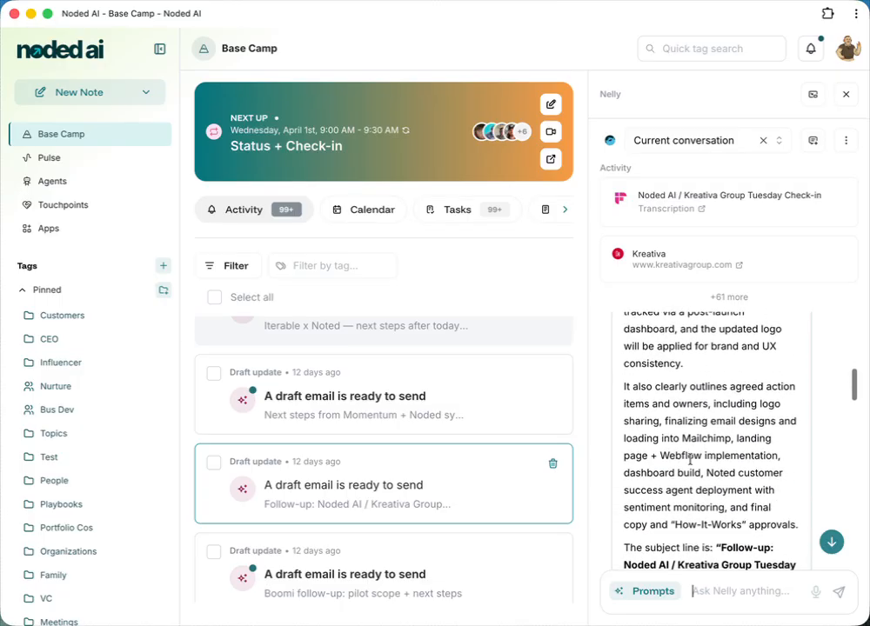
scroll(707, 426, "down", 10)
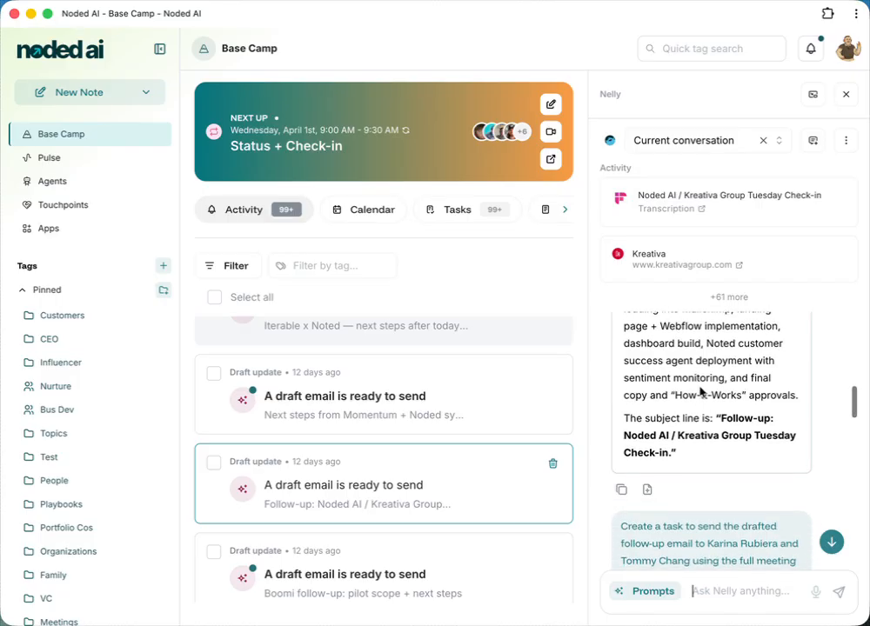
scroll(701, 365, "down", 9)
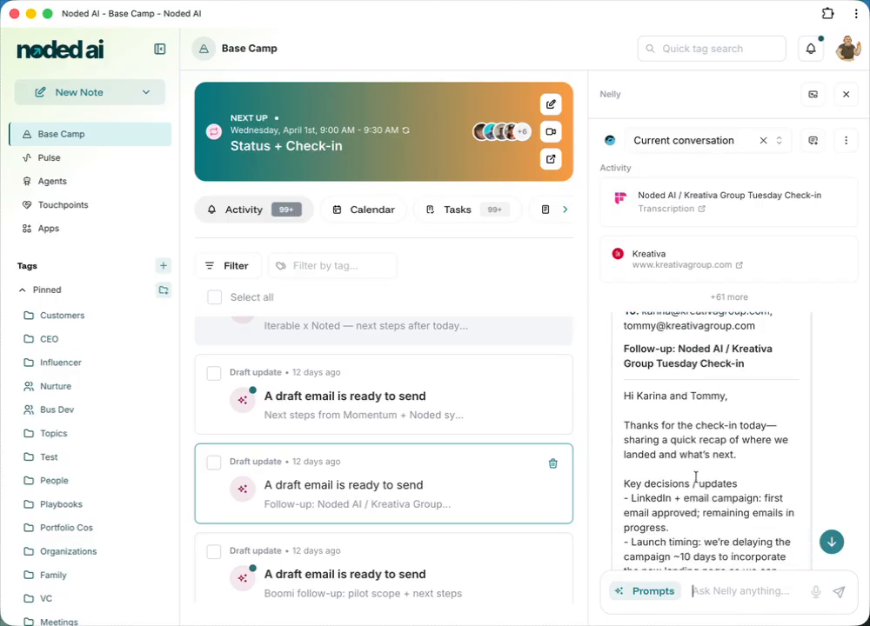
scroll(695, 478, "down", 12)
scroll(696, 478, "down", 15)
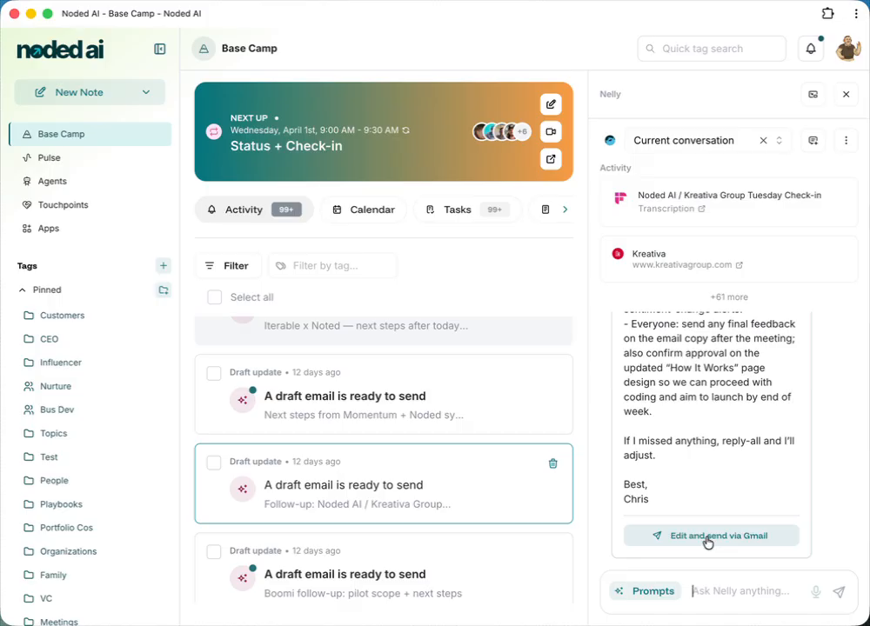
scroll(687, 435, "up", 9)
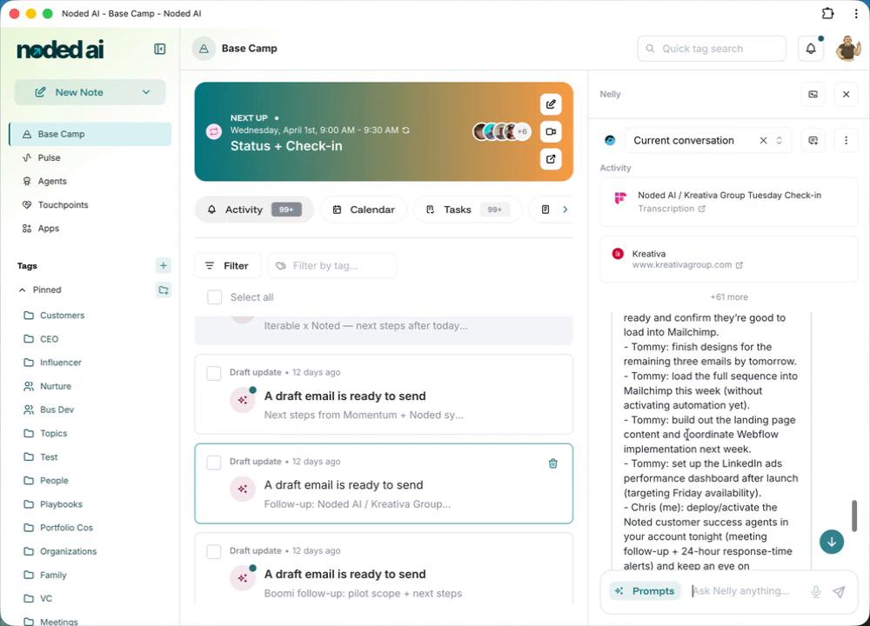
scroll(687, 434, "down", 10)
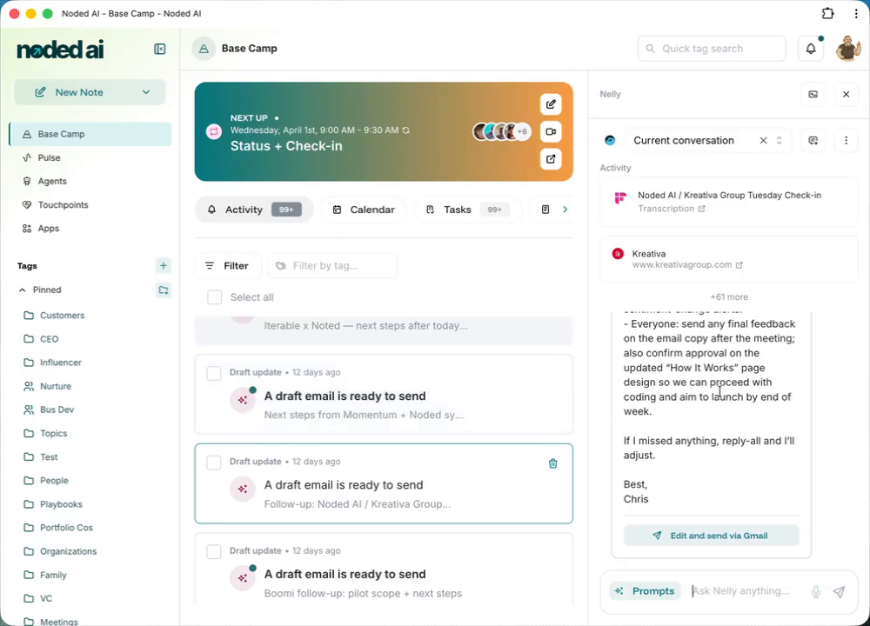
left_click(845, 94)
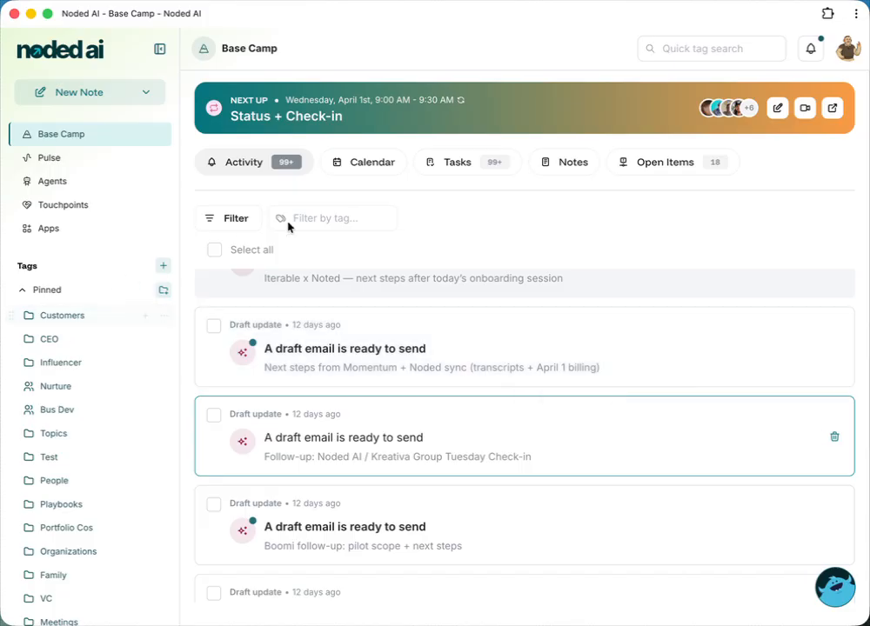
Open the Kreativa account page from the pinned Customers folder
left_click(85, 317)
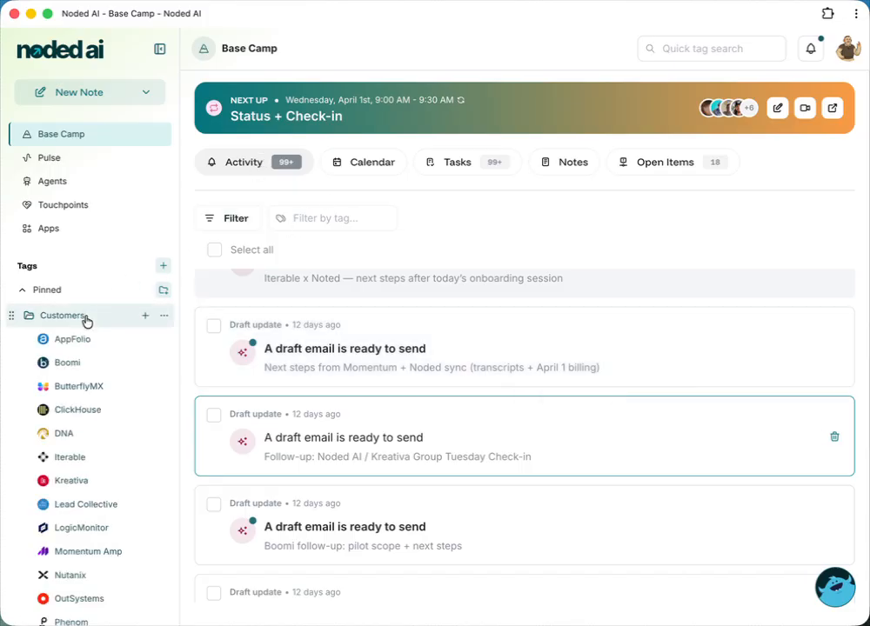
scroll(112, 473, "down", 3)
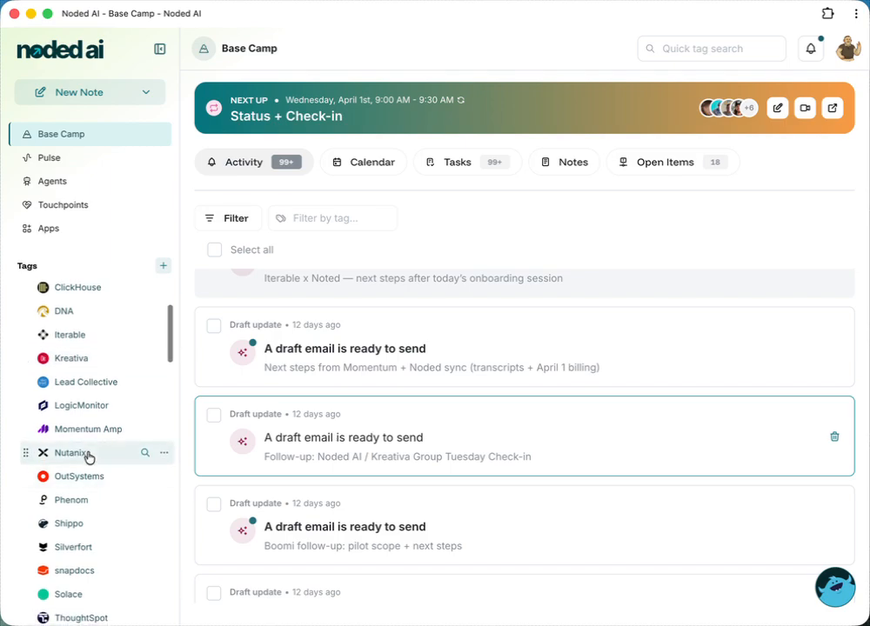
left_click(77, 359)
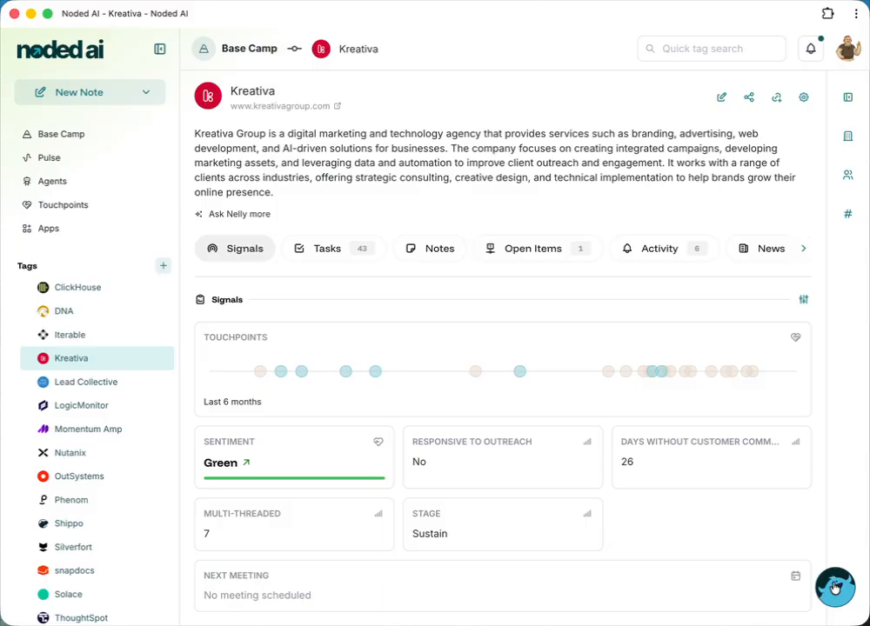
mouse_move(648, 513)
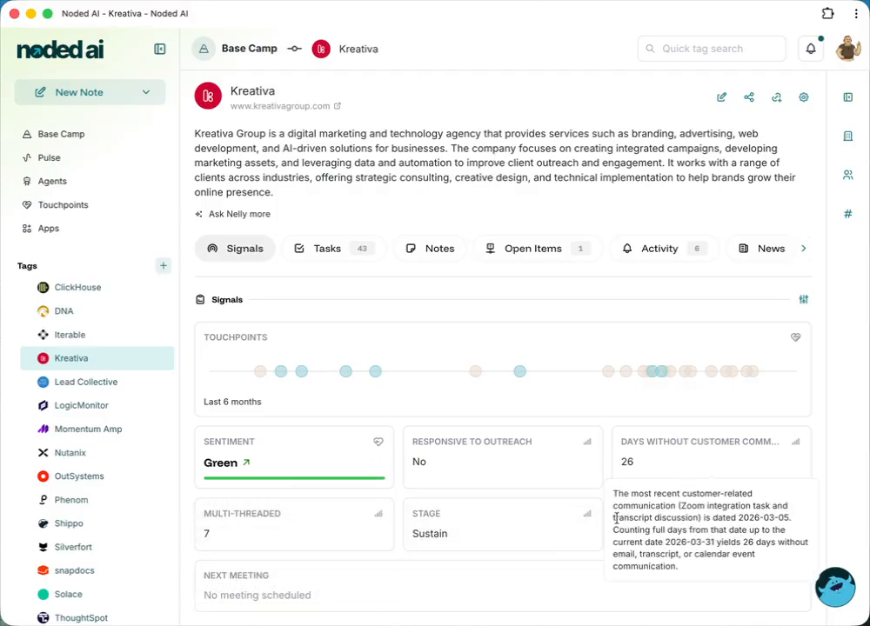
Ask Nelly the precanned prompt "If an exec were meeting with Kreativa today, what would they need to know?"
left_click(843, 588)
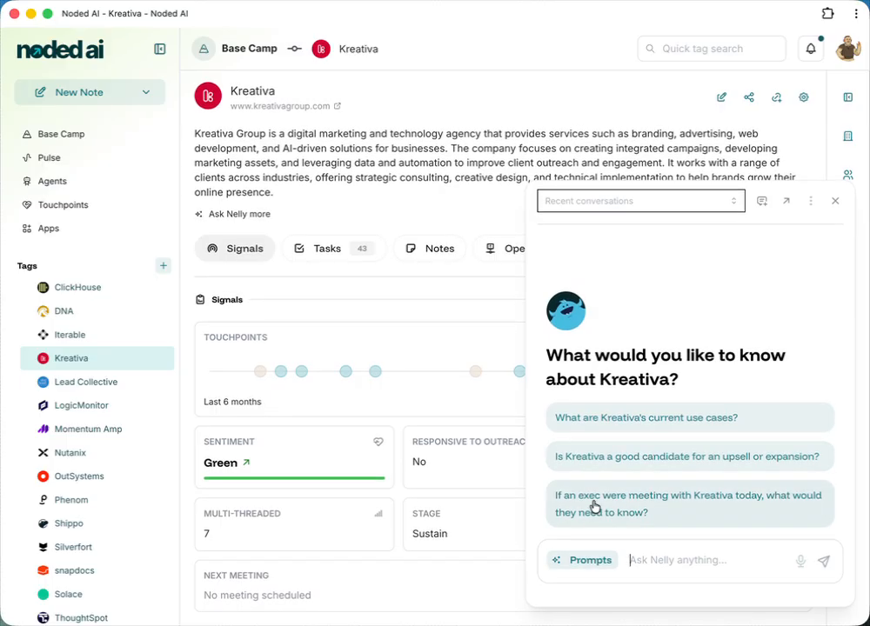
left_click(577, 563)
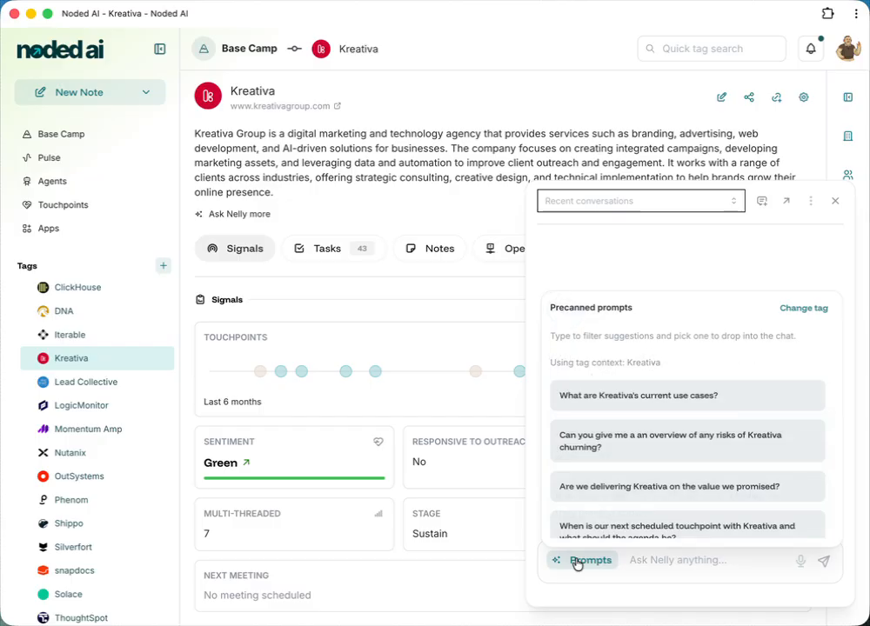
scroll(615, 500, "down", 5)
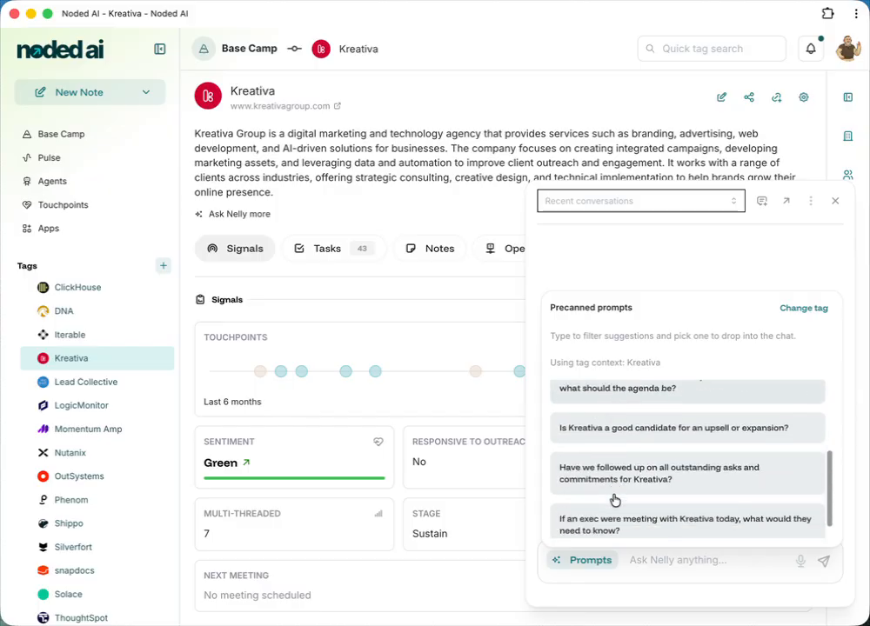
scroll(615, 465, "up", 5)
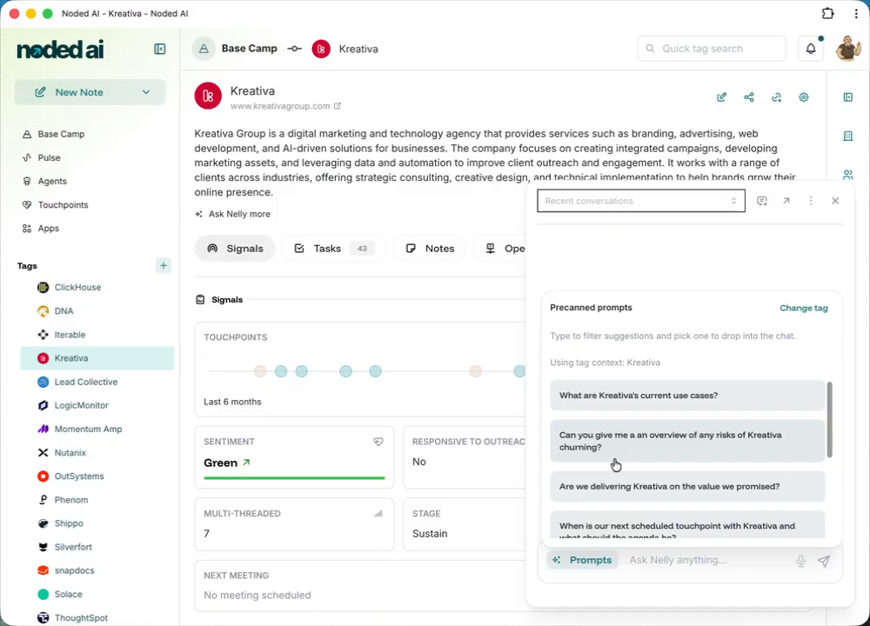
scroll(633, 448, "down", 1)
scroll(633, 449, "down", 3)
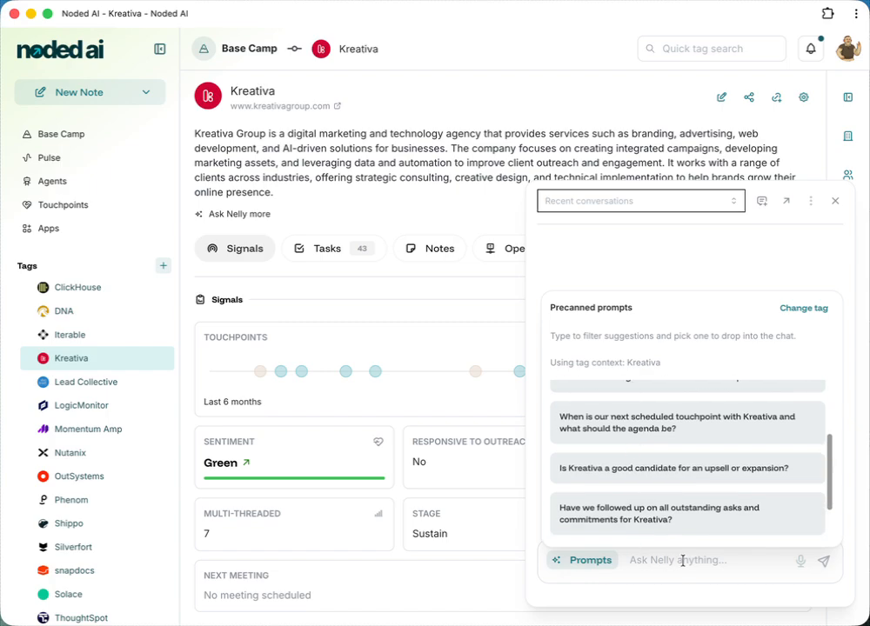
scroll(636, 501, "down", 1)
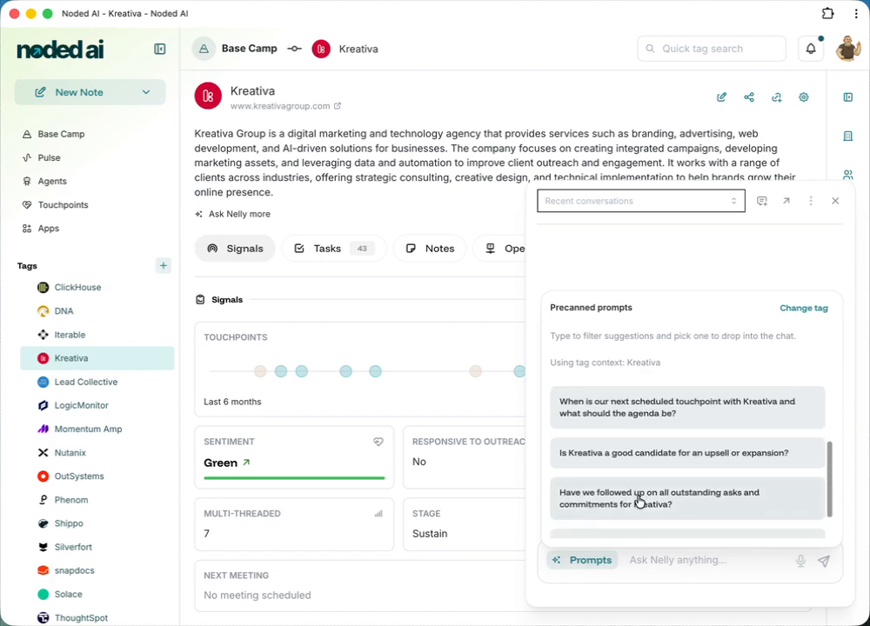
scroll(631, 467, "down", 2)
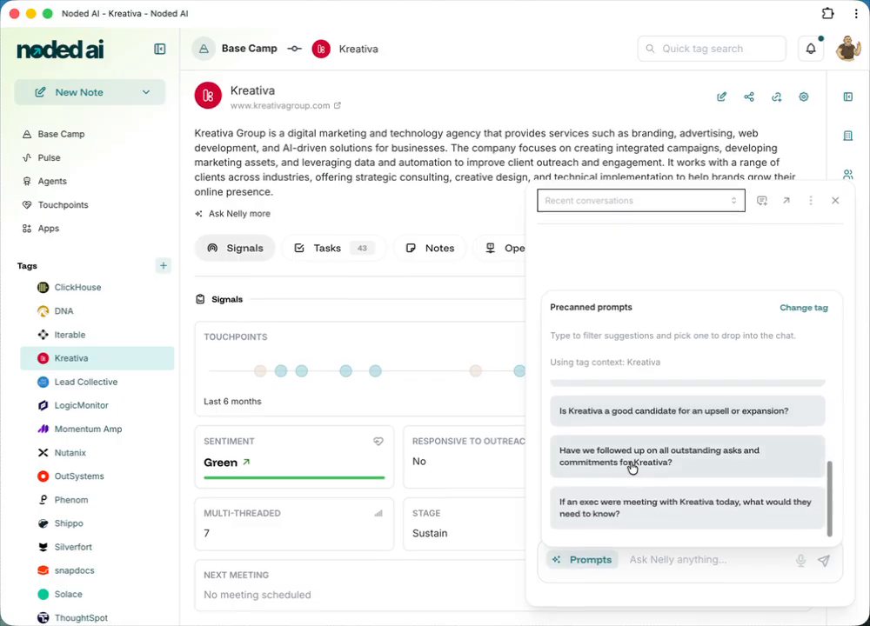
left_click(590, 514)
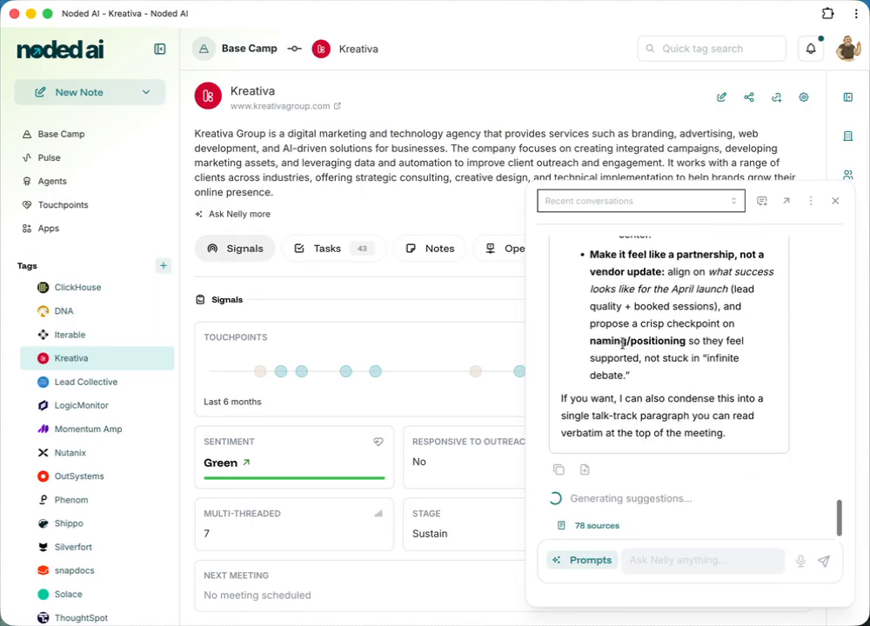
Read through Nelly's executive meeting brief on Kreativa, from the account overview to the suggested follow-up prompts
scroll(655, 312, "up", 10)
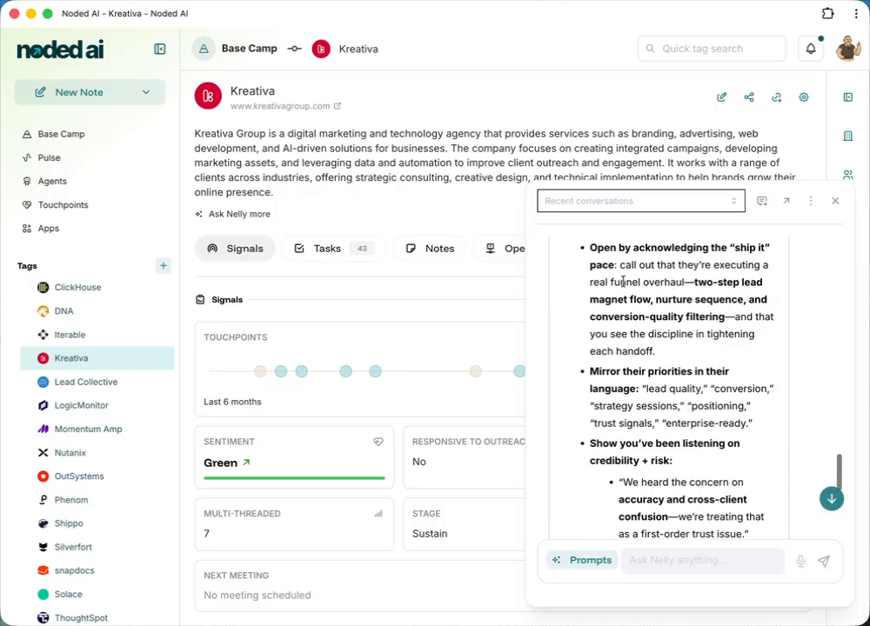
scroll(622, 283, "up", 6)
scroll(623, 287, "down", 3)
scroll(623, 347, "down", 4)
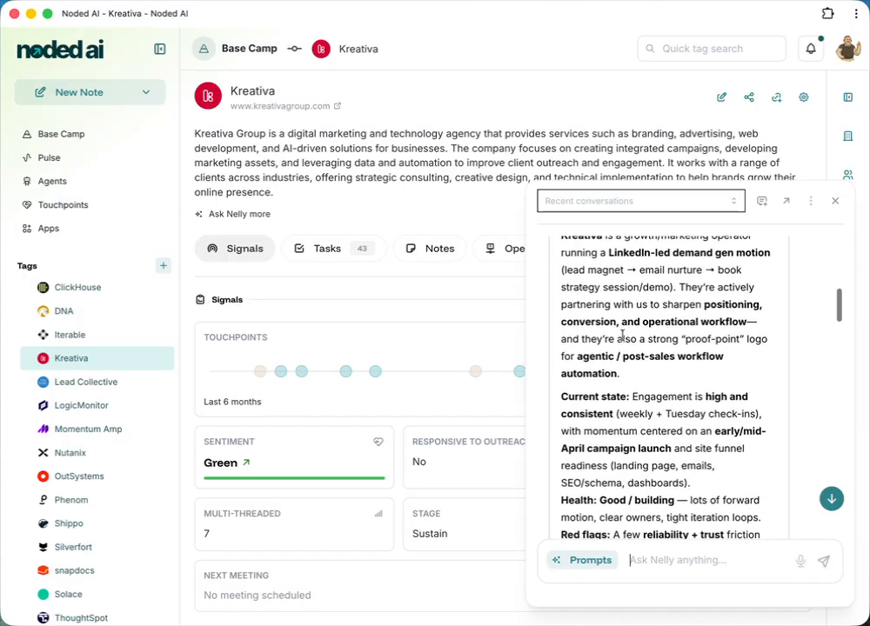
scroll(624, 338, "down", 5)
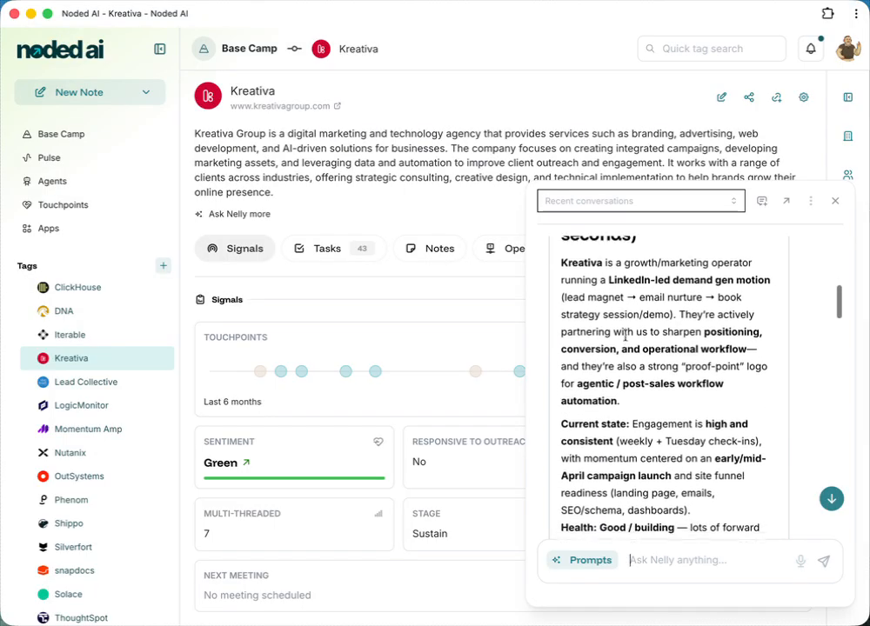
scroll(626, 339, "down", 5)
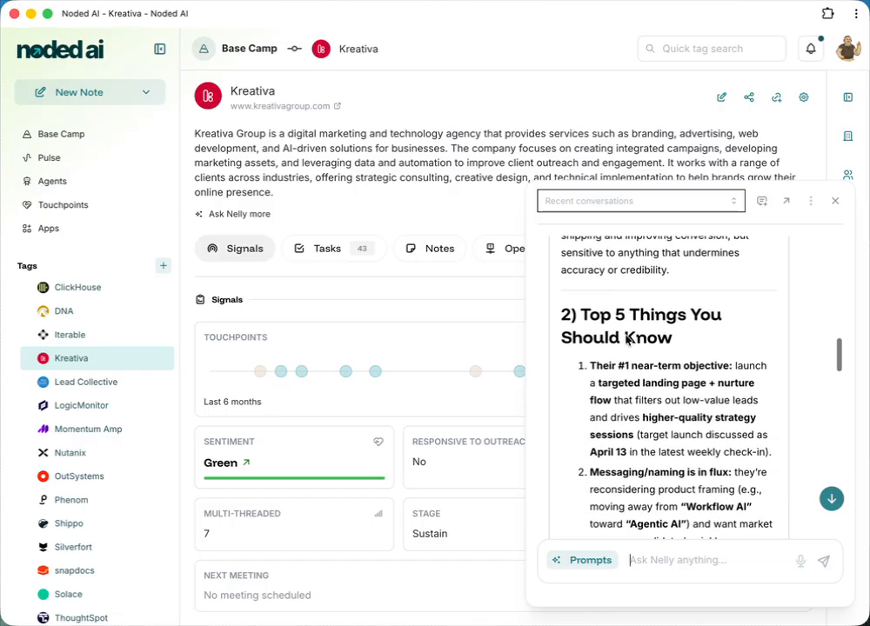
scroll(625, 335, "down", 6)
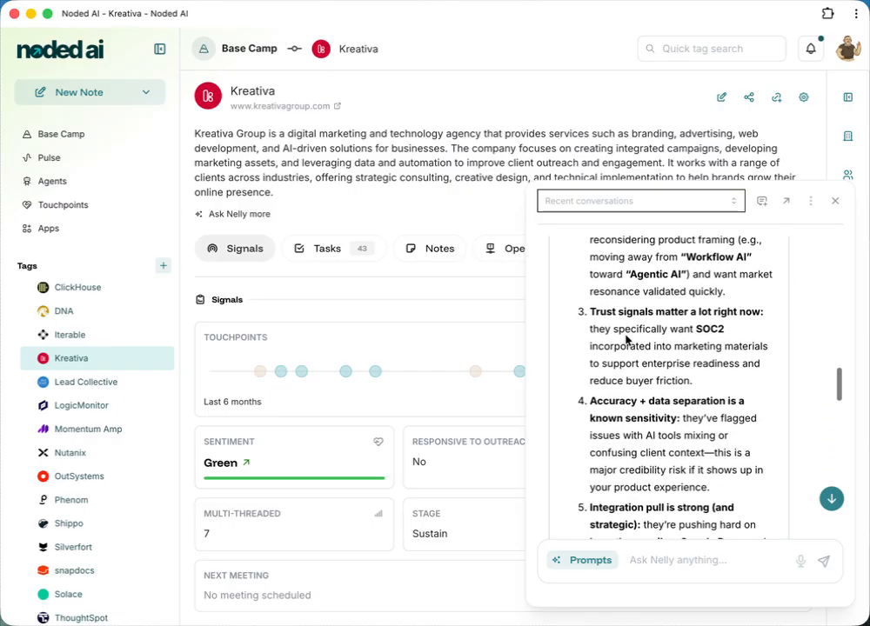
scroll(624, 336, "down", 5)
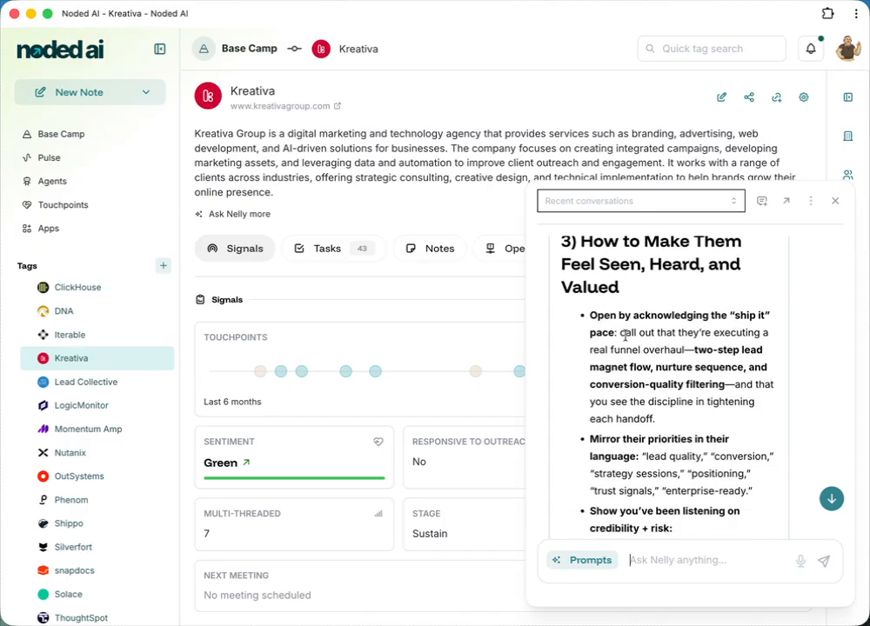
scroll(624, 335, "down", 5)
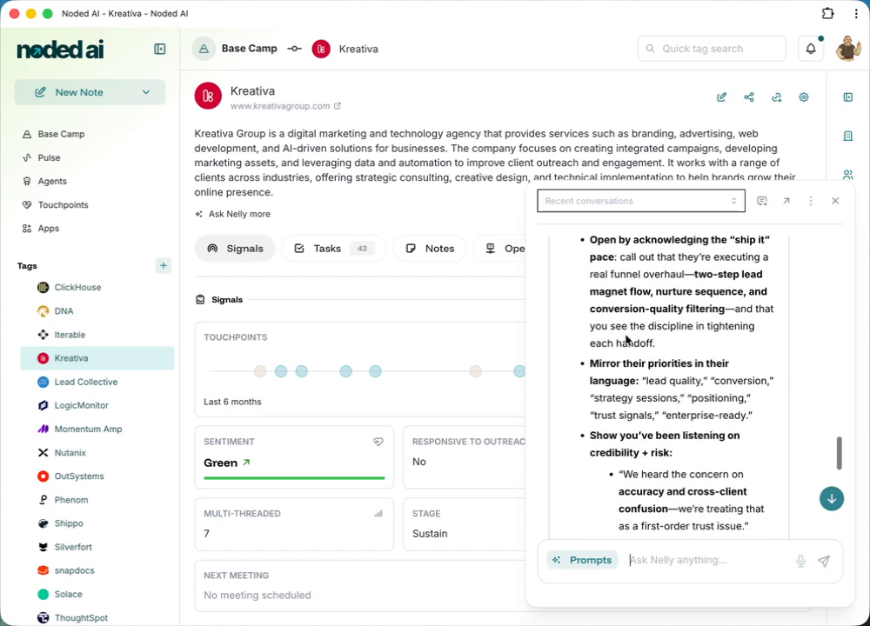
scroll(625, 336, "down", 5)
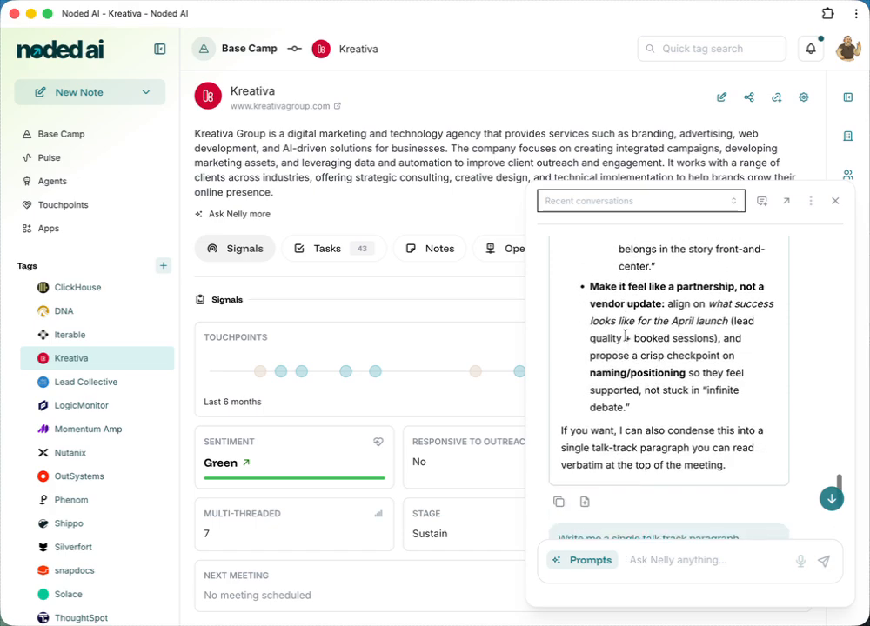
scroll(624, 336, "down", 6)
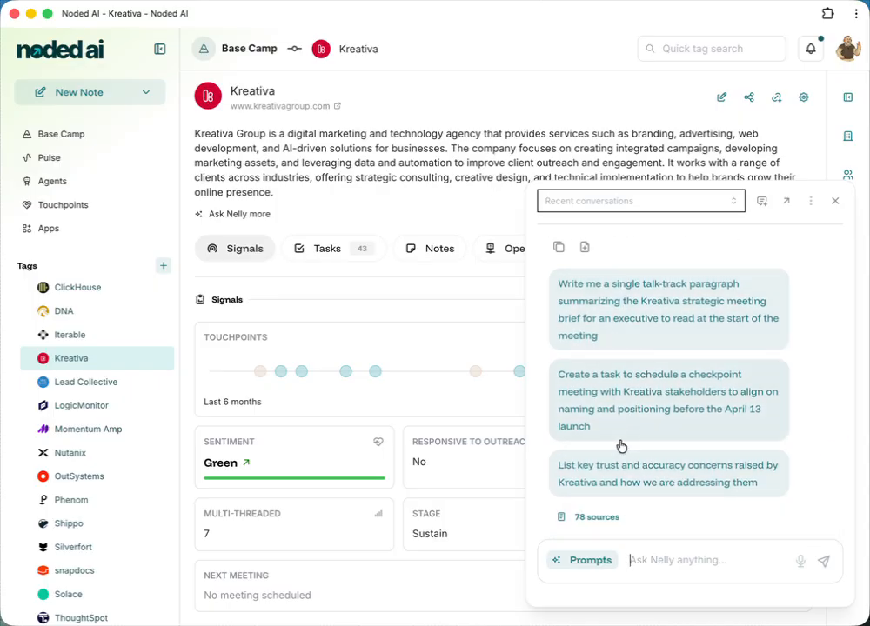
Activate the message field in the Nelly conversation about Kreativa
left_click(641, 561)
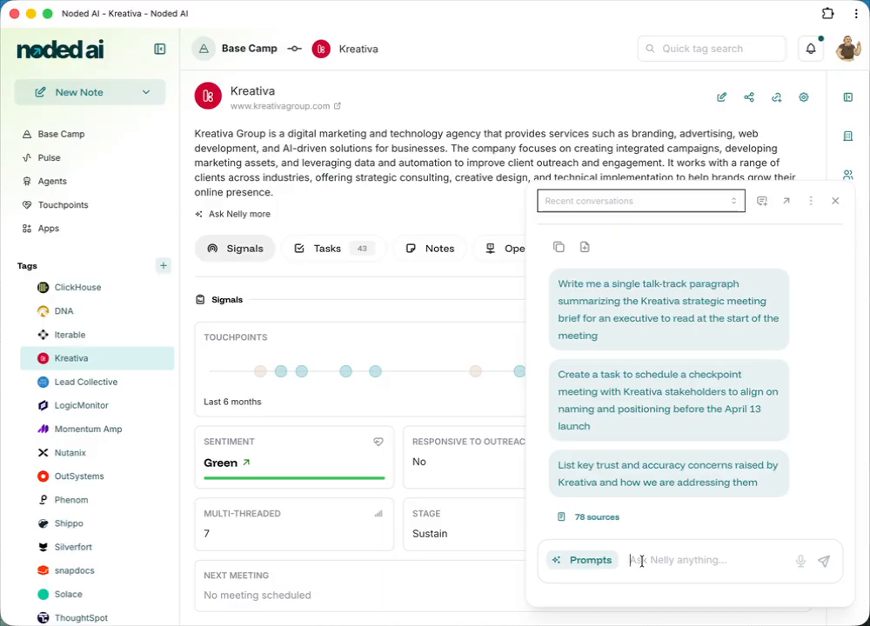